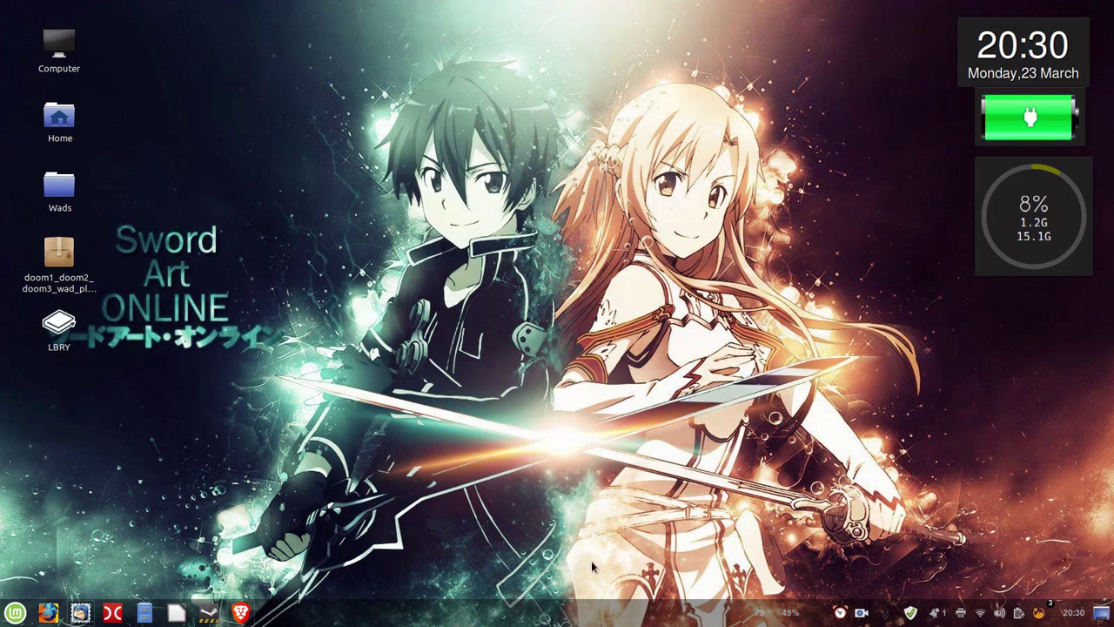
# Review the Pithos pages on GitHub, the Arch User Repository and Flathub in the Brave browser, then close the browser
pyautogui.click(241, 612)
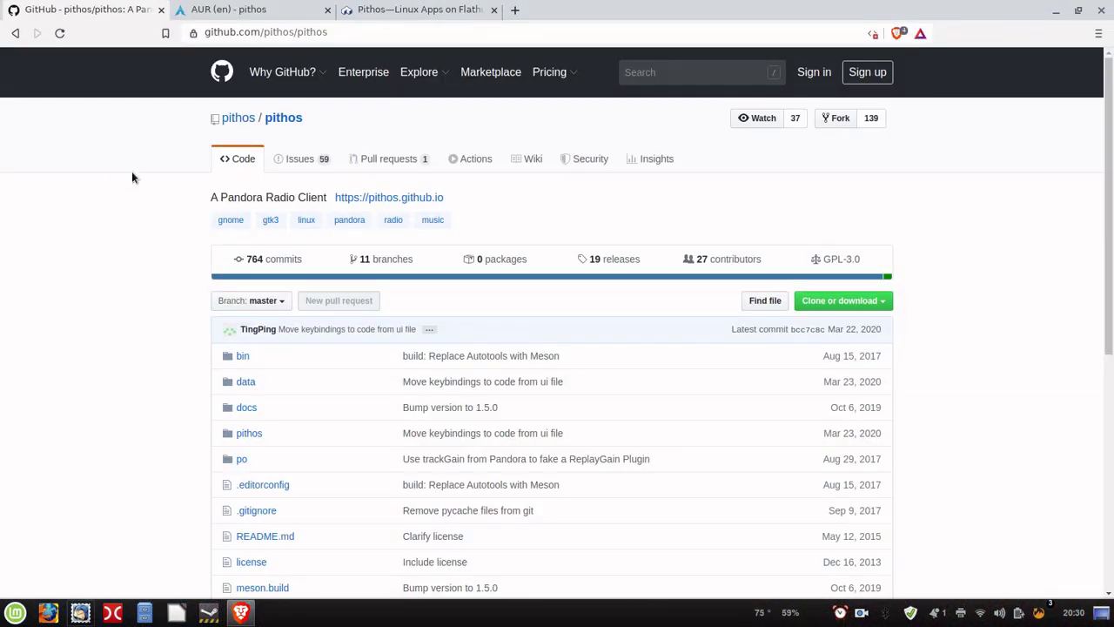
pyautogui.scroll(-5, 132, 177)
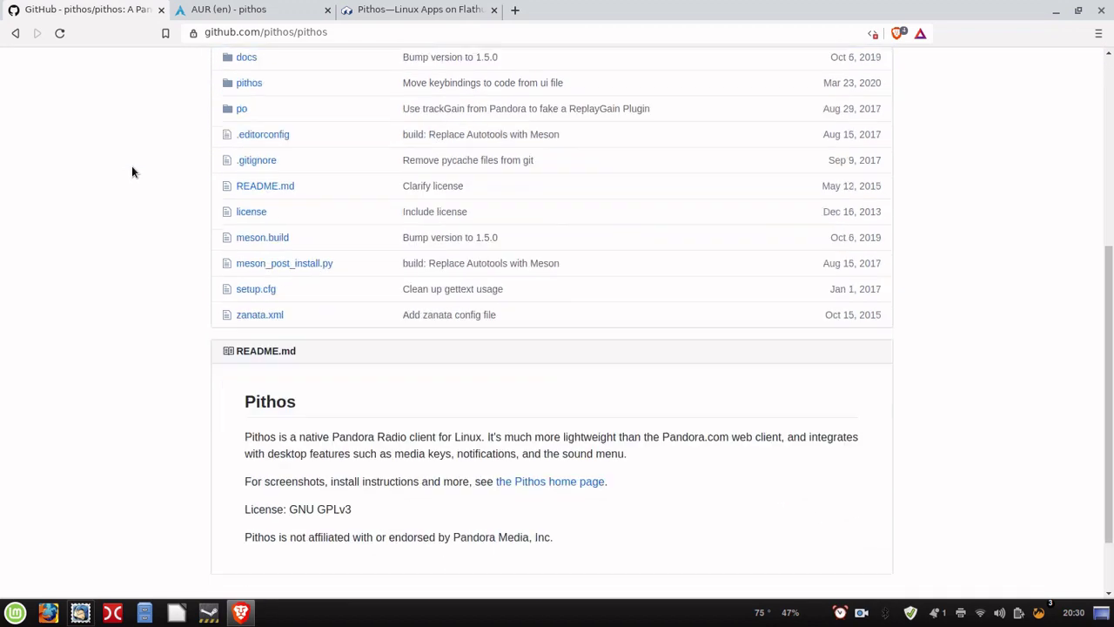
pyautogui.scroll(5, 131, 166)
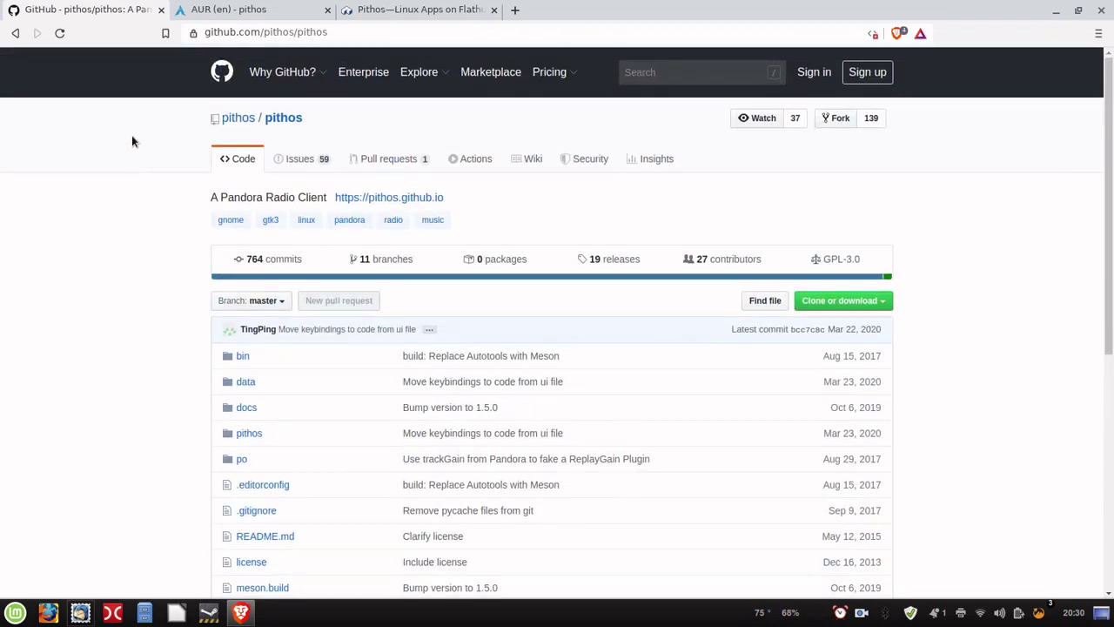
pyautogui.click(193, 7)
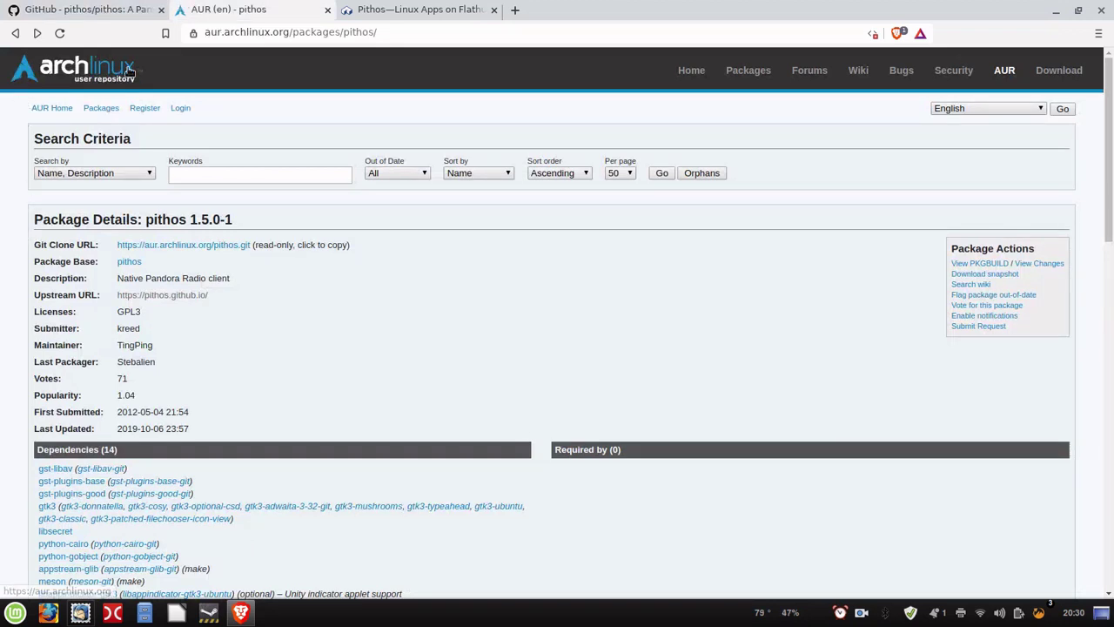
pyautogui.click(429, 14)
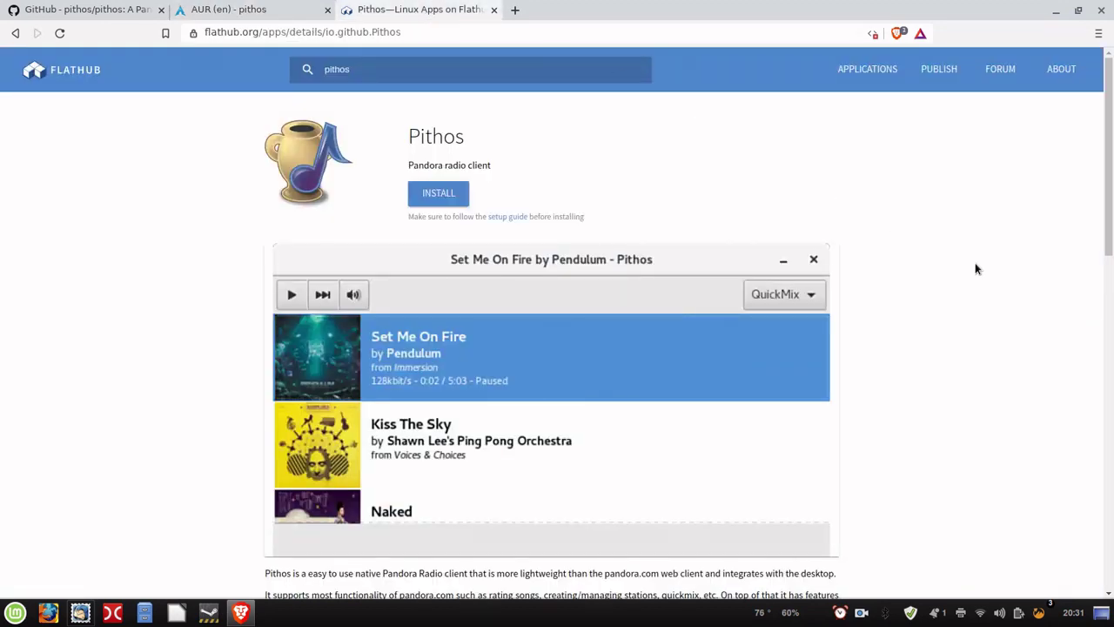
pyautogui.scroll(-5, 950, 294)
pyautogui.scroll(5, 940, 278)
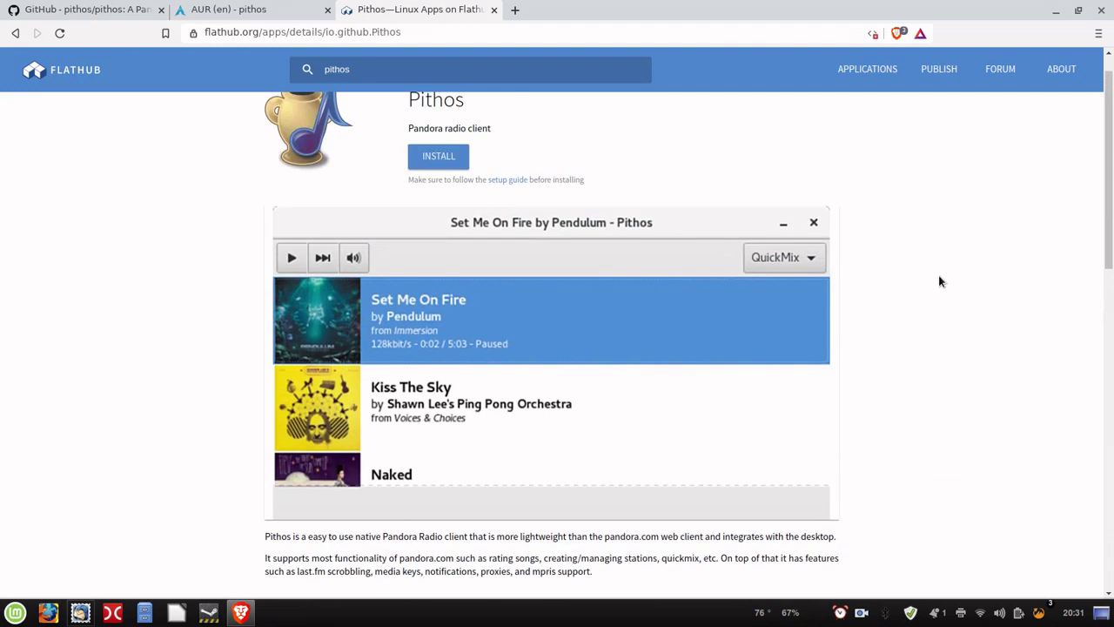
pyautogui.scroll(-3, 922, 268)
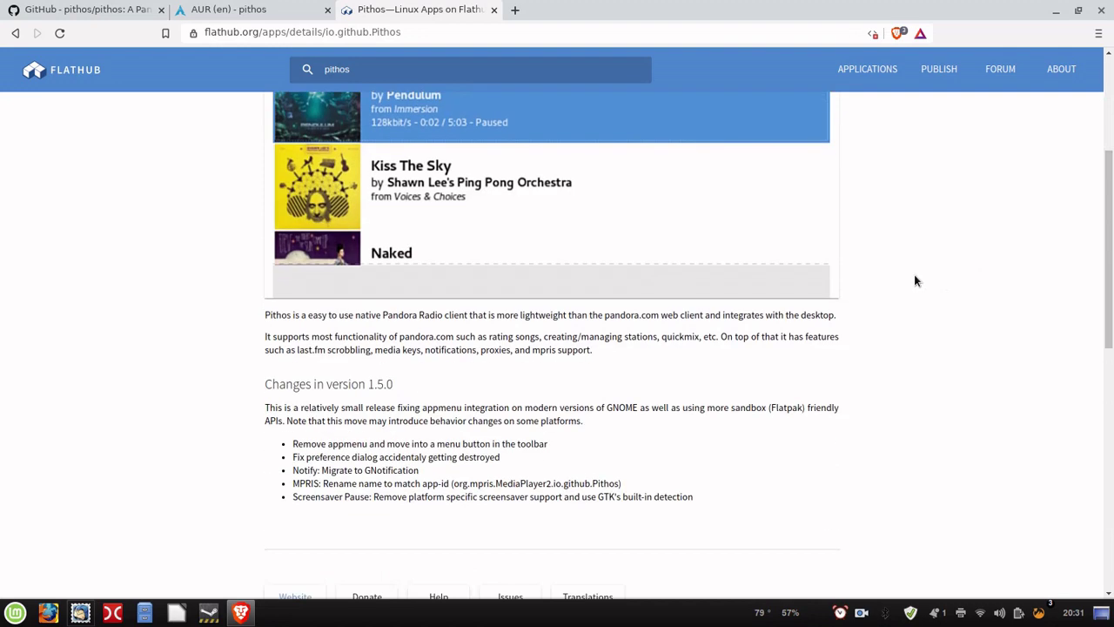
pyautogui.scroll(4, 916, 270)
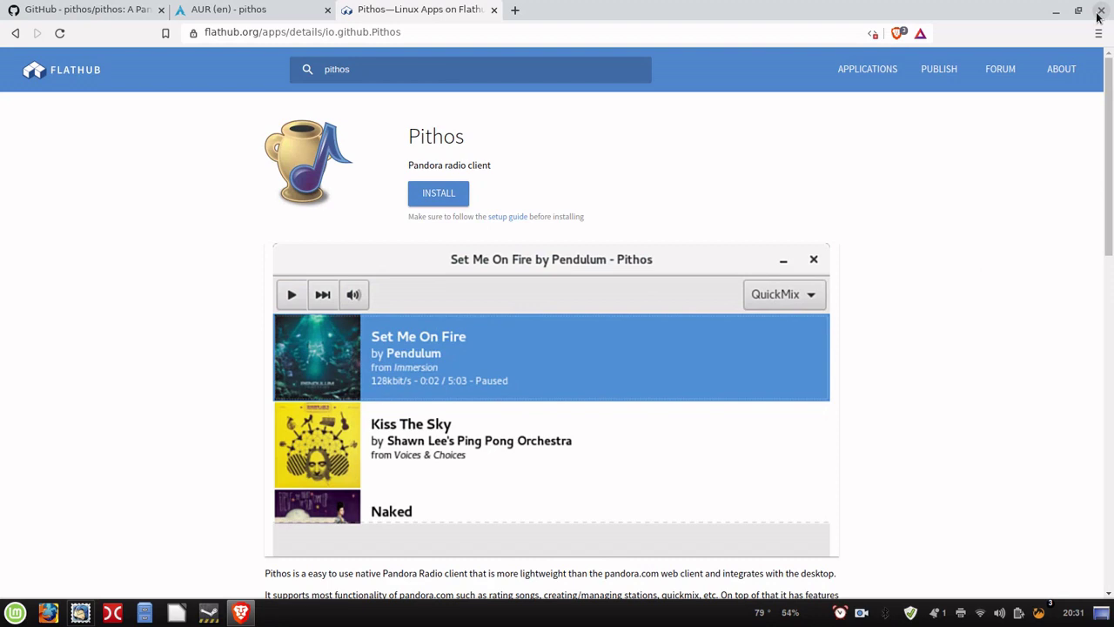
pyautogui.click(1099, 10)
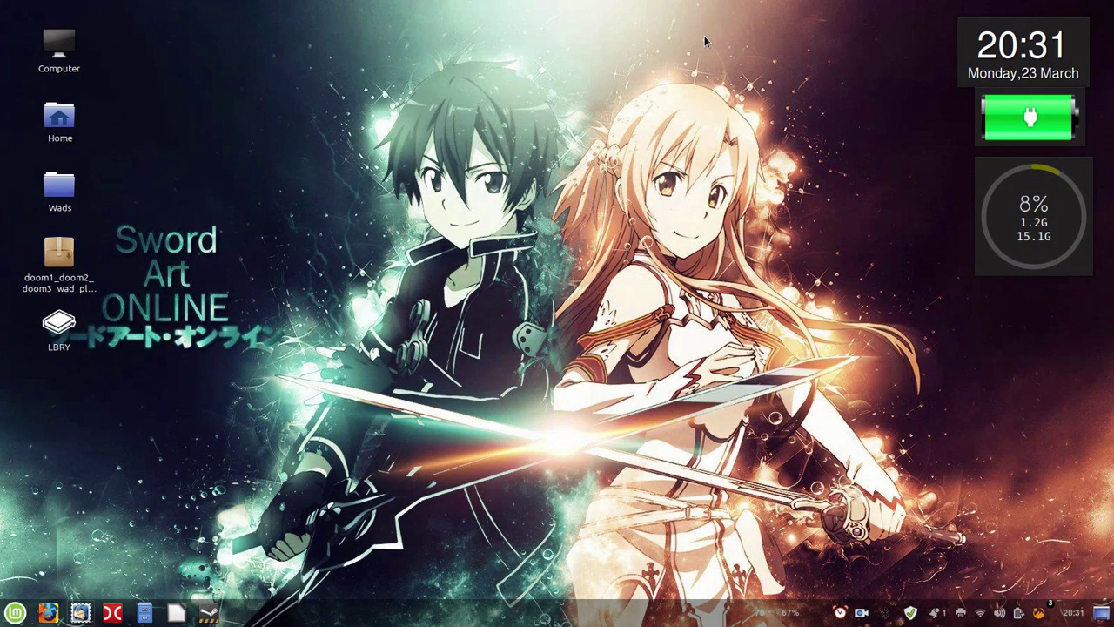
# In a terminal, install Pithos with "sudo apt install pithos", authorise it with the sudo password, and close the terminal when done
pyautogui.hotkey('ctrl', 'alt', 't')
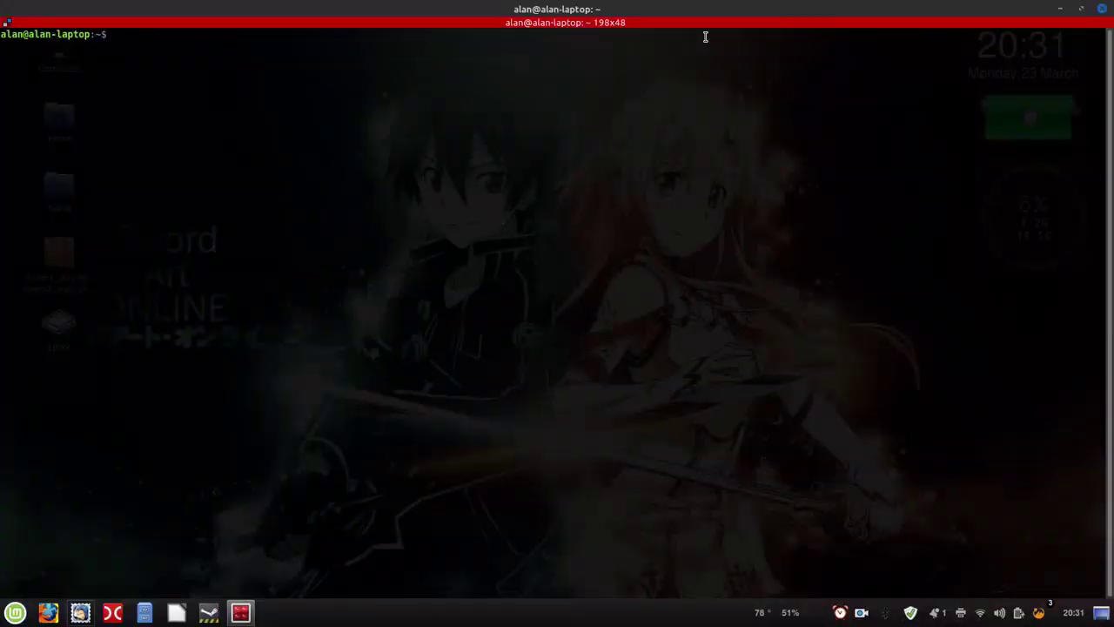
pyautogui.write('sudo apt install')
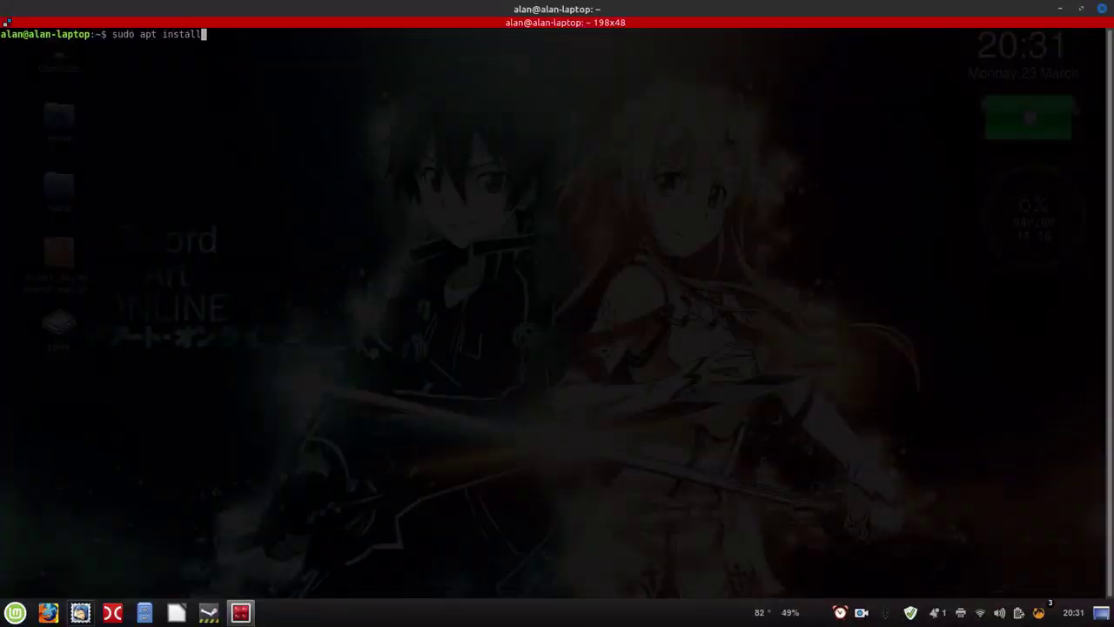
pyautogui.write(' pithos')
pyautogui.press('Return')
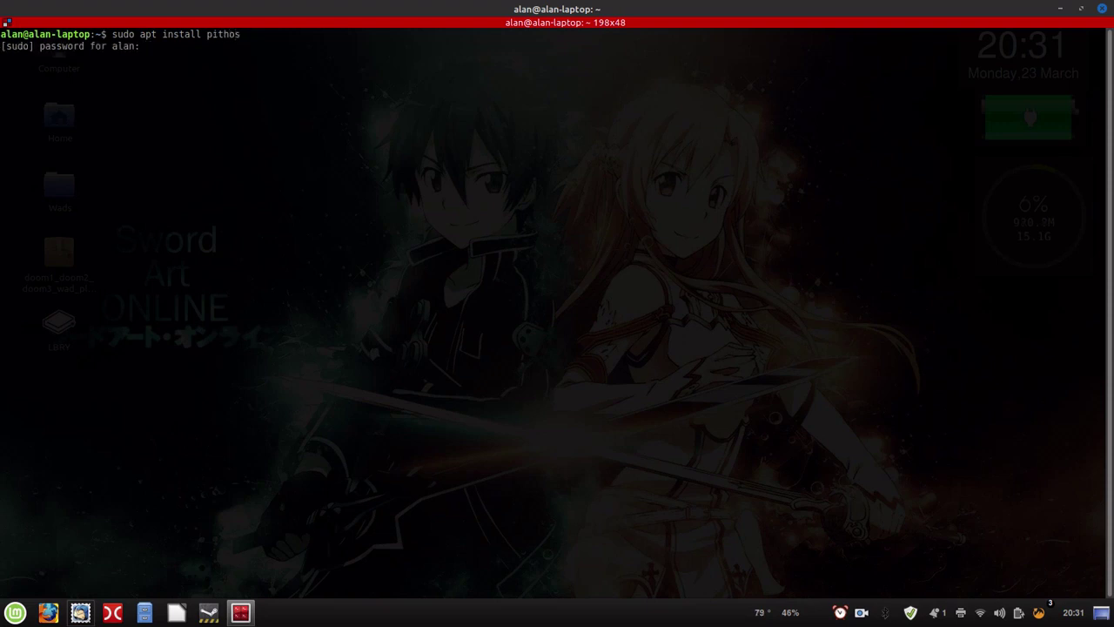
pyautogui.write('************')
pyautogui.press('Return')
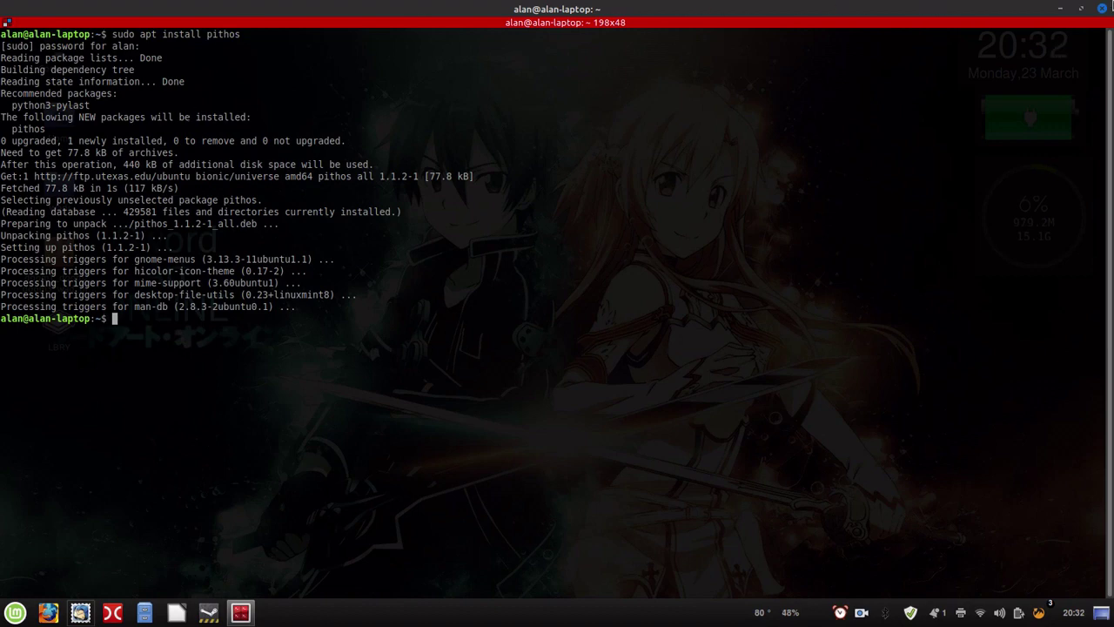
pyautogui.click(1101, 7)
# Launch Pithos from the Sound & Video applications and pause the song that starts playing
pyautogui.click(16, 612)
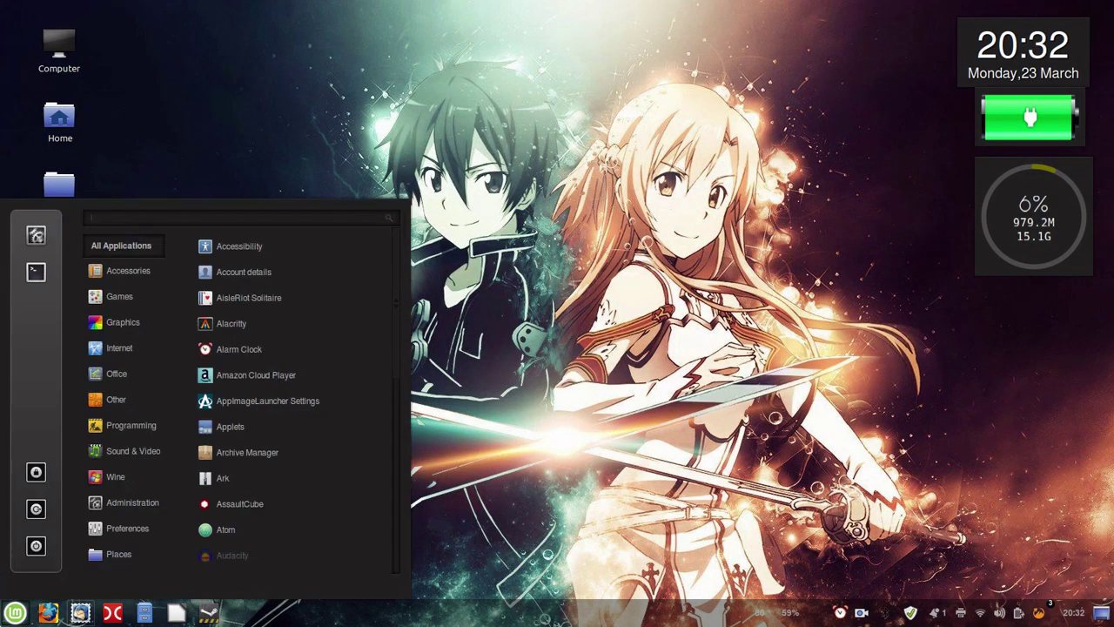
pyautogui.moveTo(104, 483)
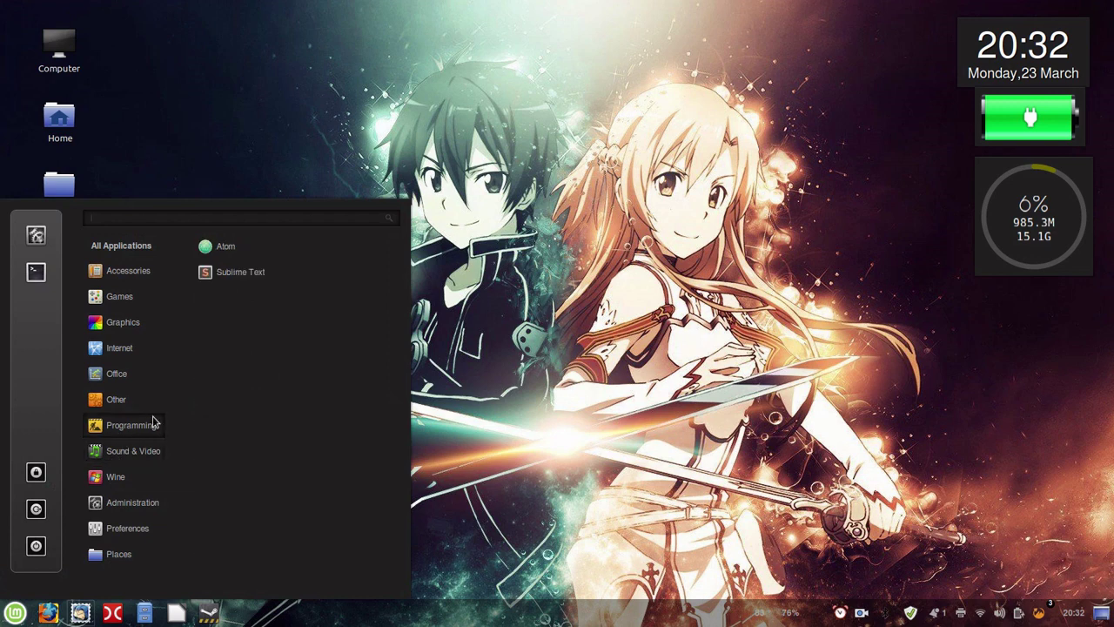
pyautogui.moveTo(132, 453)
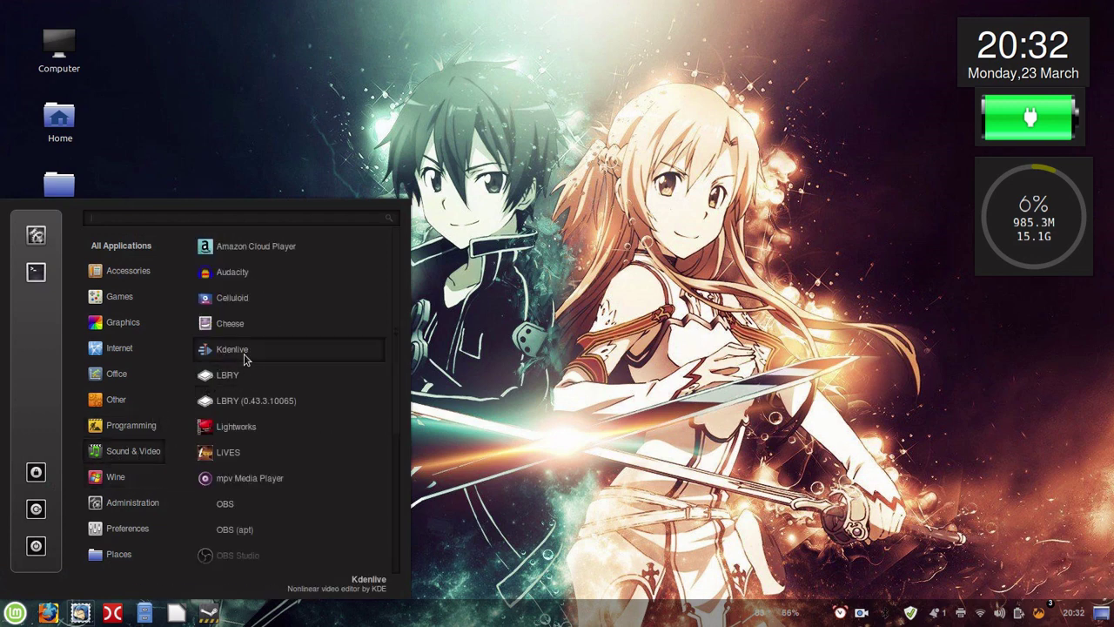
pyautogui.scroll(-3, 239, 365)
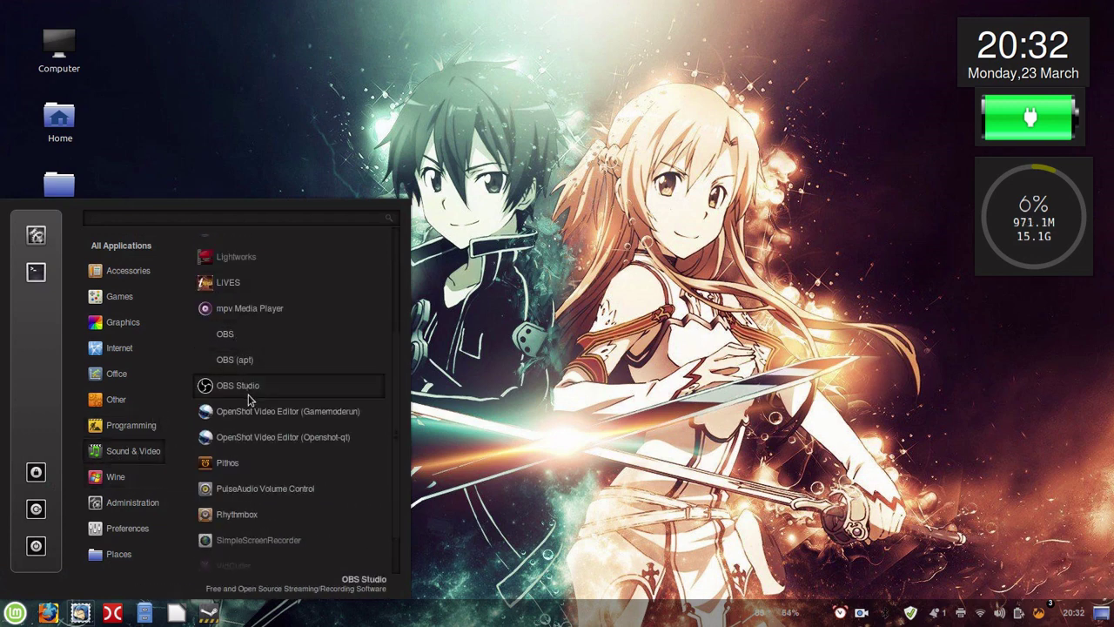
pyautogui.click(235, 470)
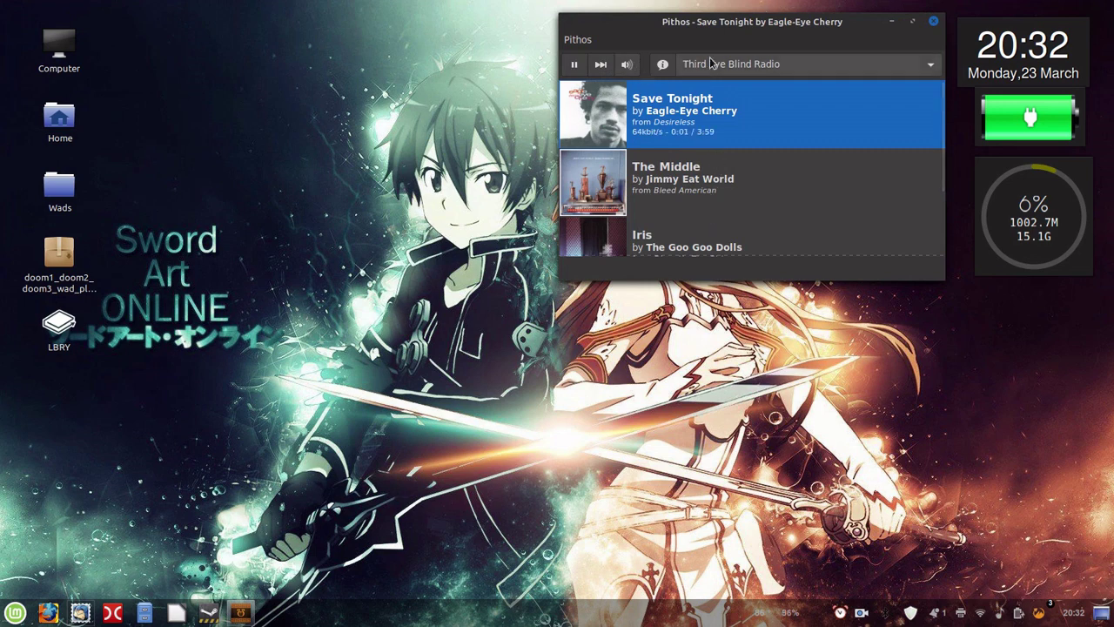
pyautogui.click(575, 66)
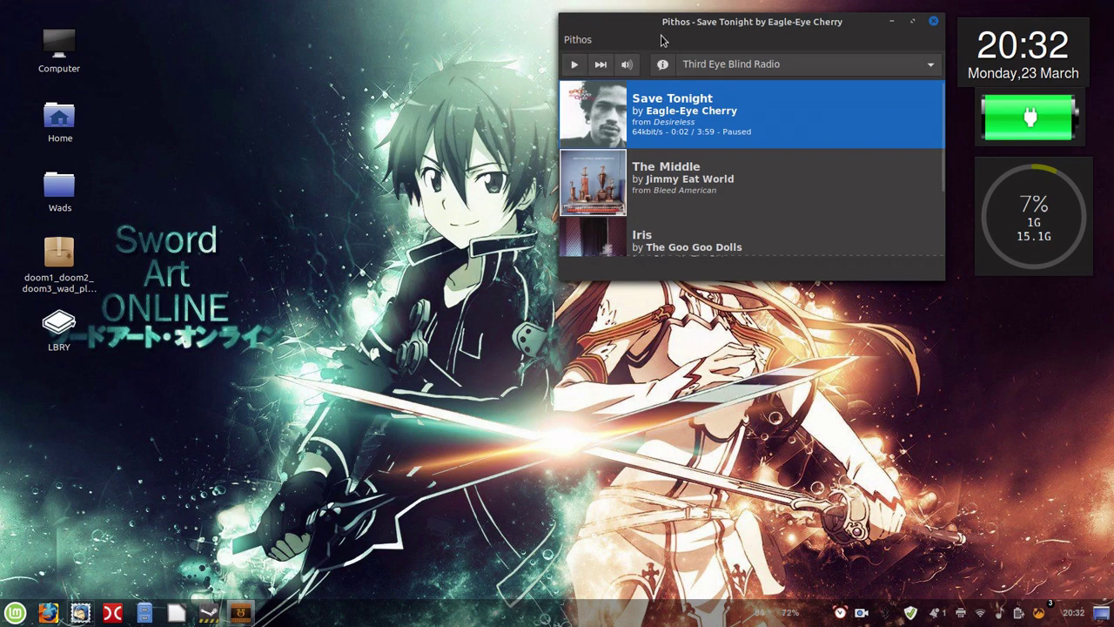
# Maximize the Pithos window and look through the songs queued on Third Eye Blind Radio
pyautogui.click(912, 21)
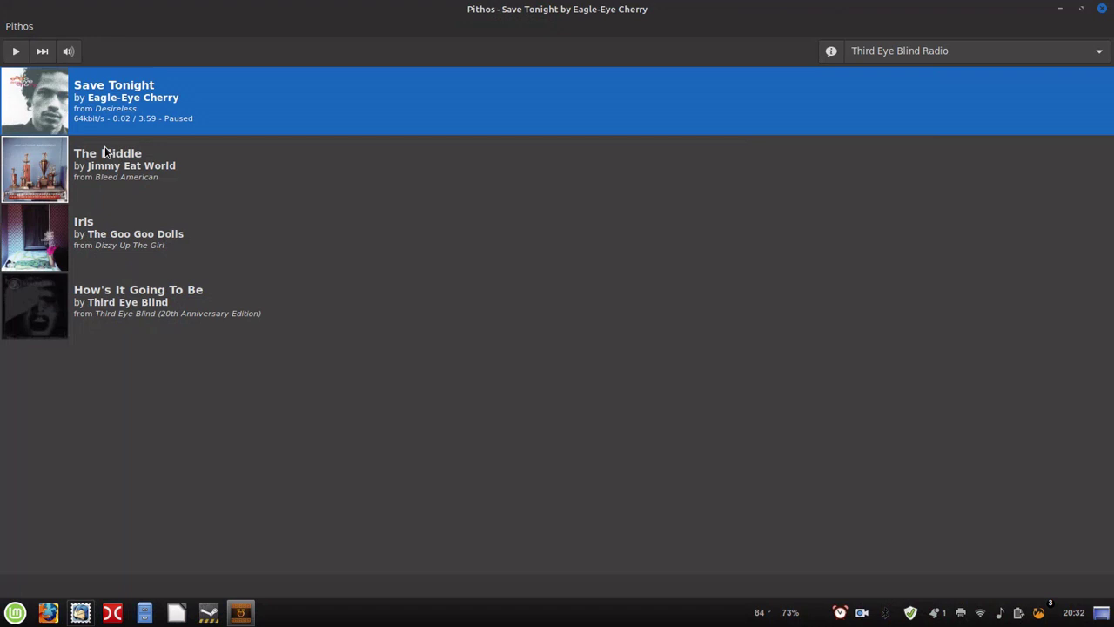
pyautogui.click(122, 174)
pyautogui.click(137, 209)
pyautogui.click(127, 127)
pyautogui.click(121, 174)
pyautogui.click(155, 265)
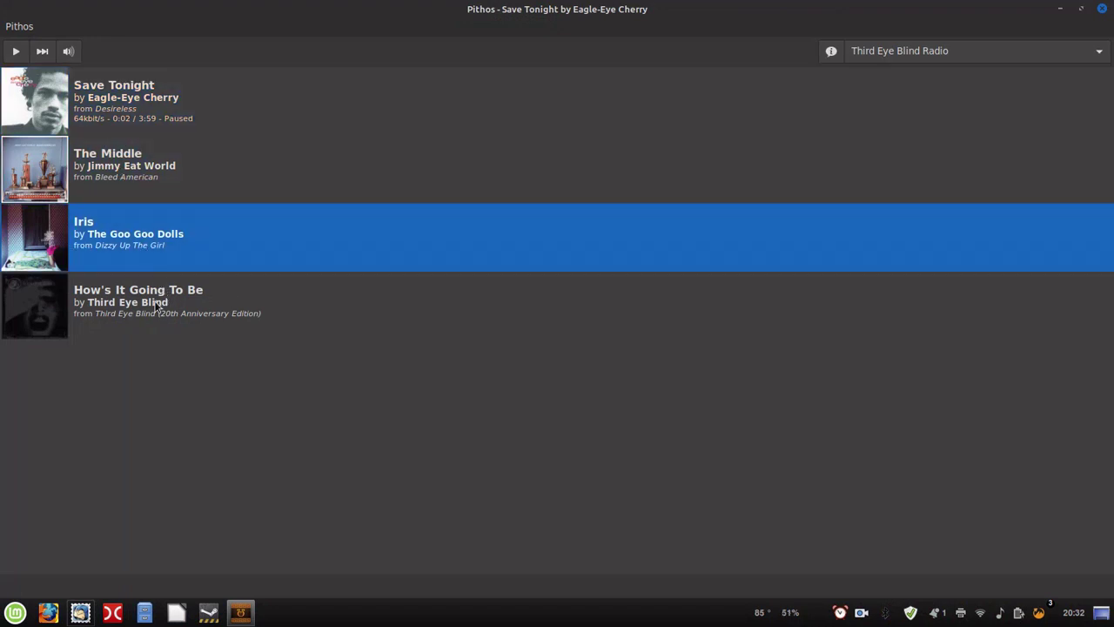
pyautogui.click(156, 306)
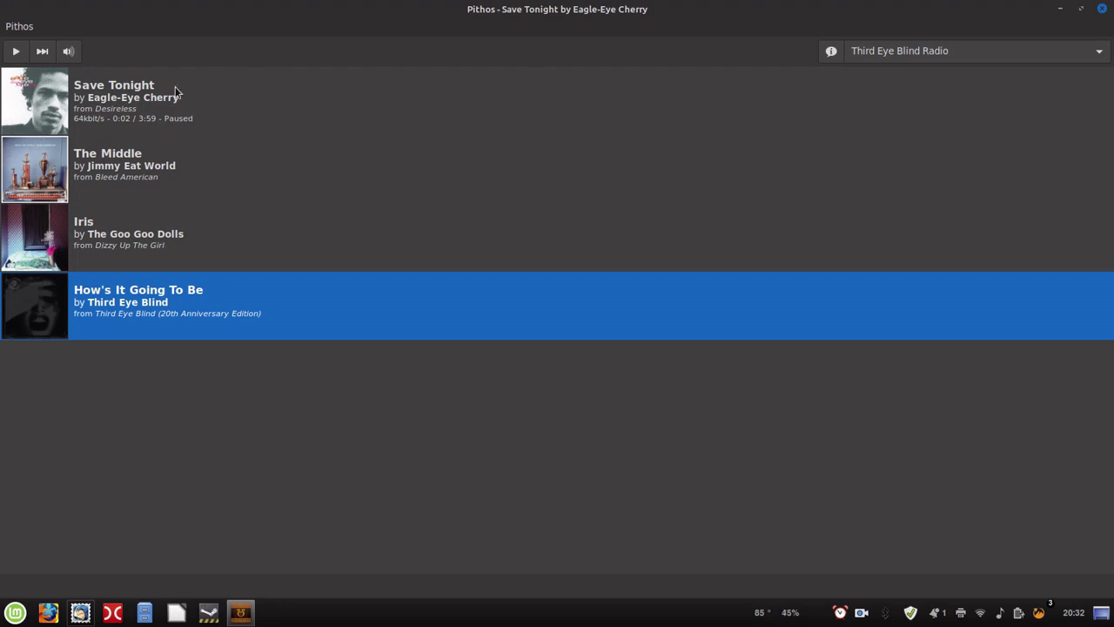
pyautogui.click(148, 130)
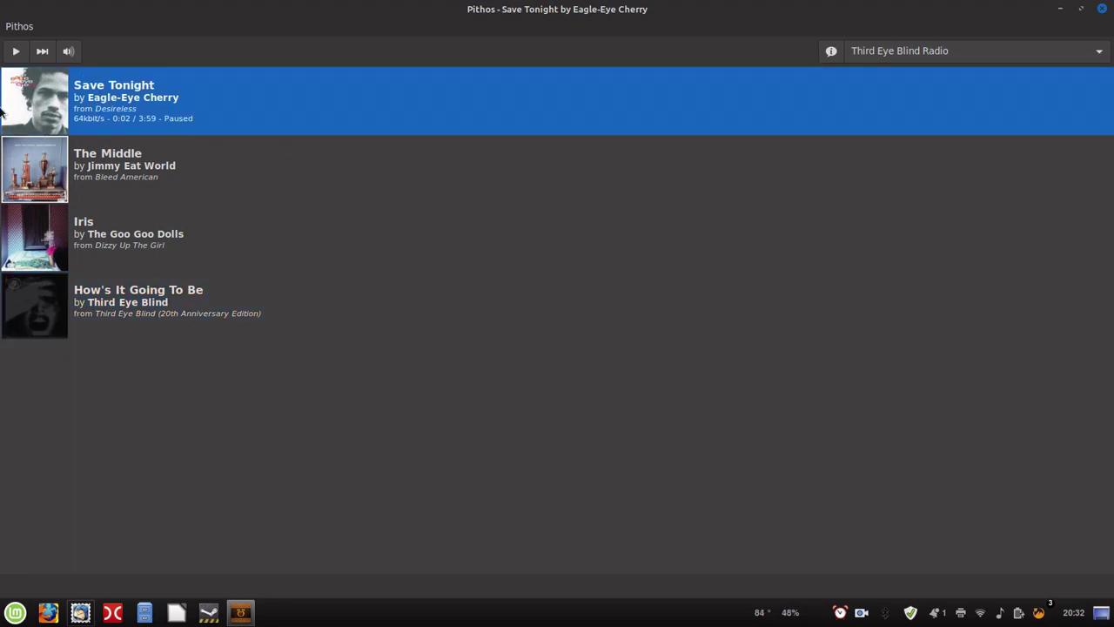
# Switch the station to Def Leppard Radio and pause its first song
pyautogui.click(1094, 54)
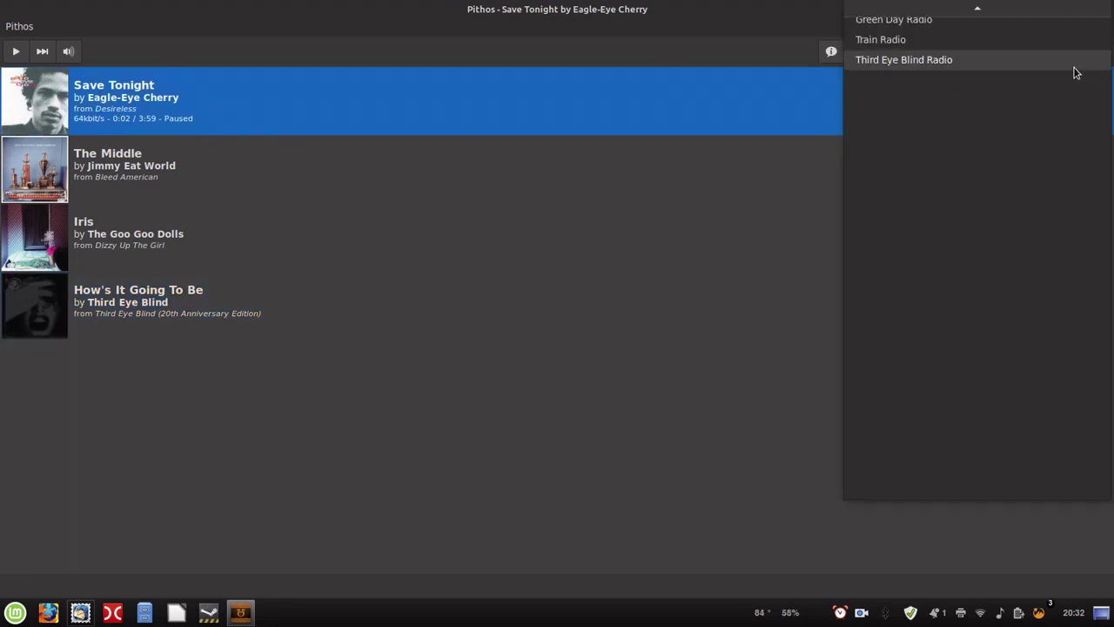
pyautogui.scroll(10, 976, 176)
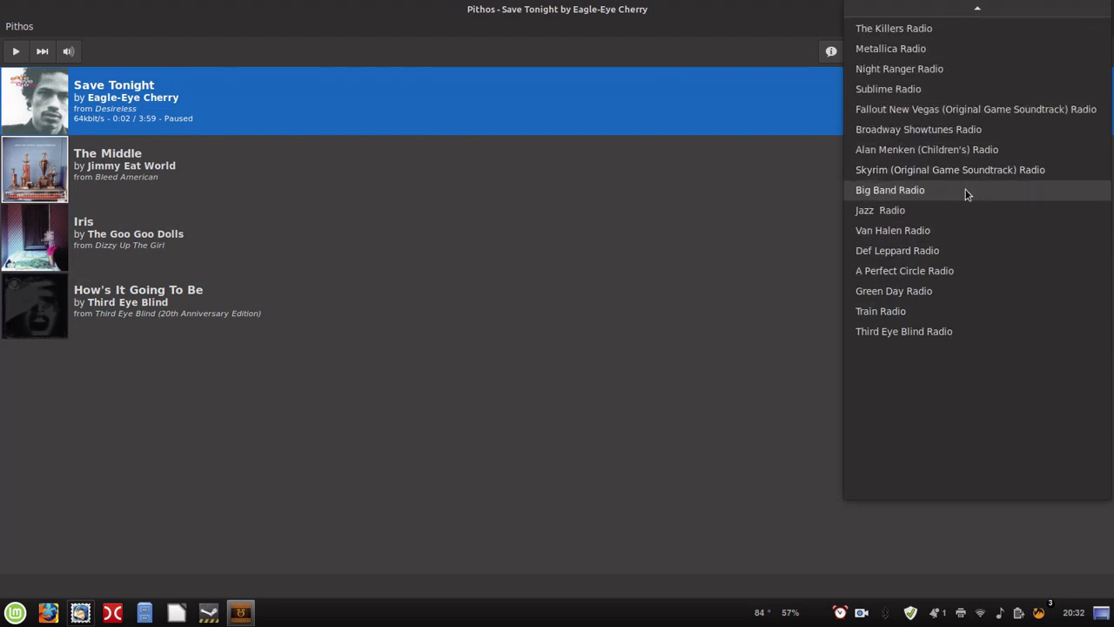
pyautogui.scroll(3, 1005, 187)
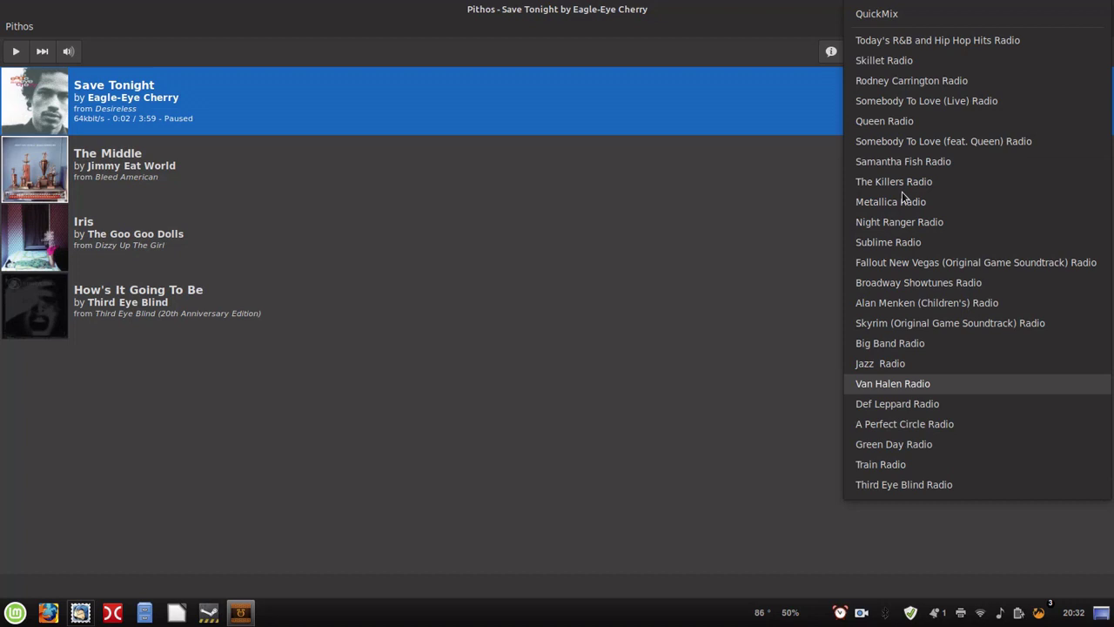
pyautogui.click(951, 403)
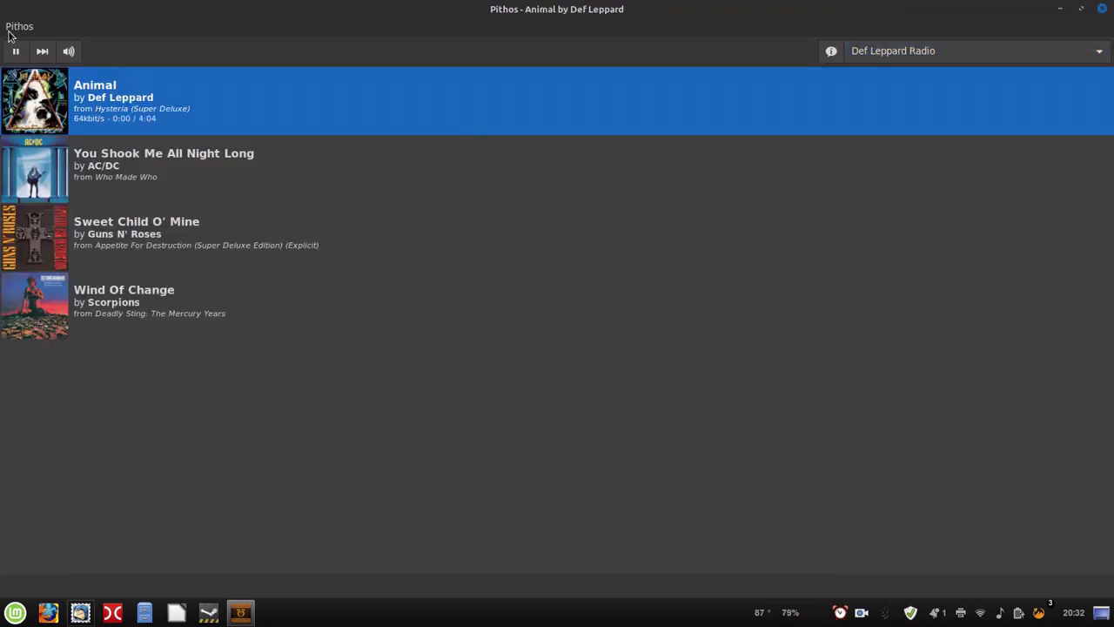
pyautogui.click(14, 51)
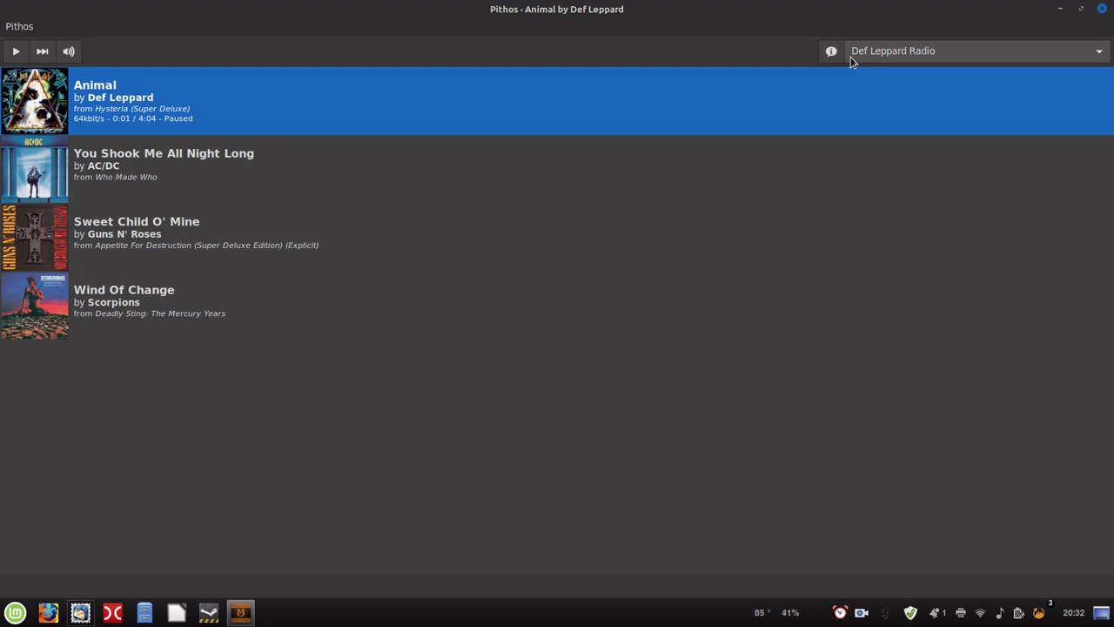
# Set the audio quality to High in the Pithos preferences, view the available plugins, and save the preferences
pyautogui.click(19, 26)
pyautogui.click(54, 66)
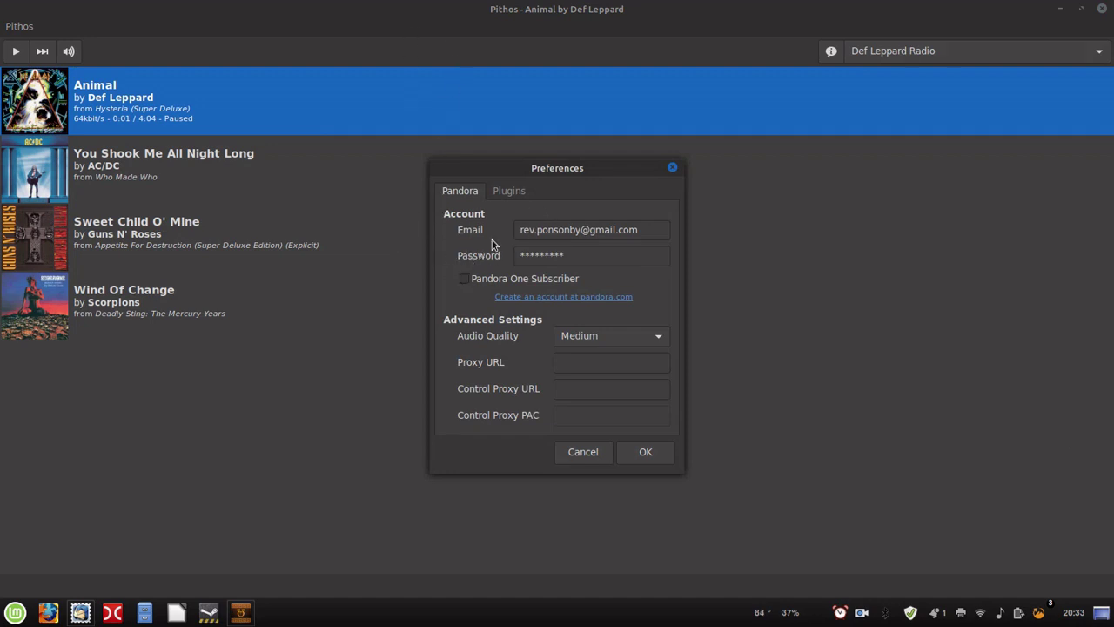
pyautogui.click(465, 280)
pyautogui.click(463, 279)
pyautogui.click(654, 337)
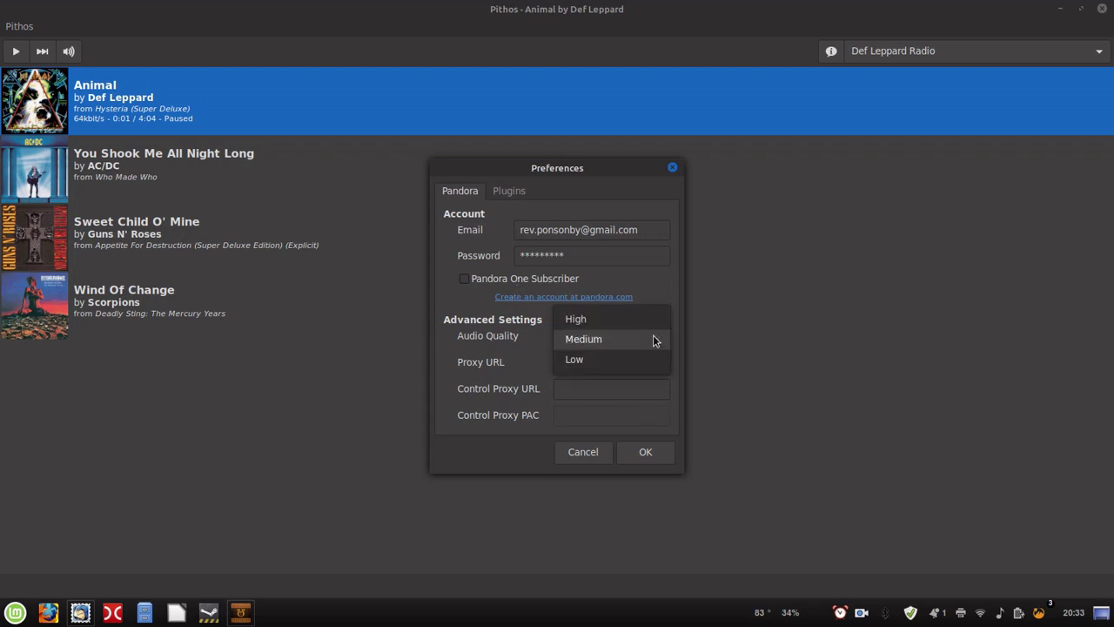
pyautogui.click(572, 321)
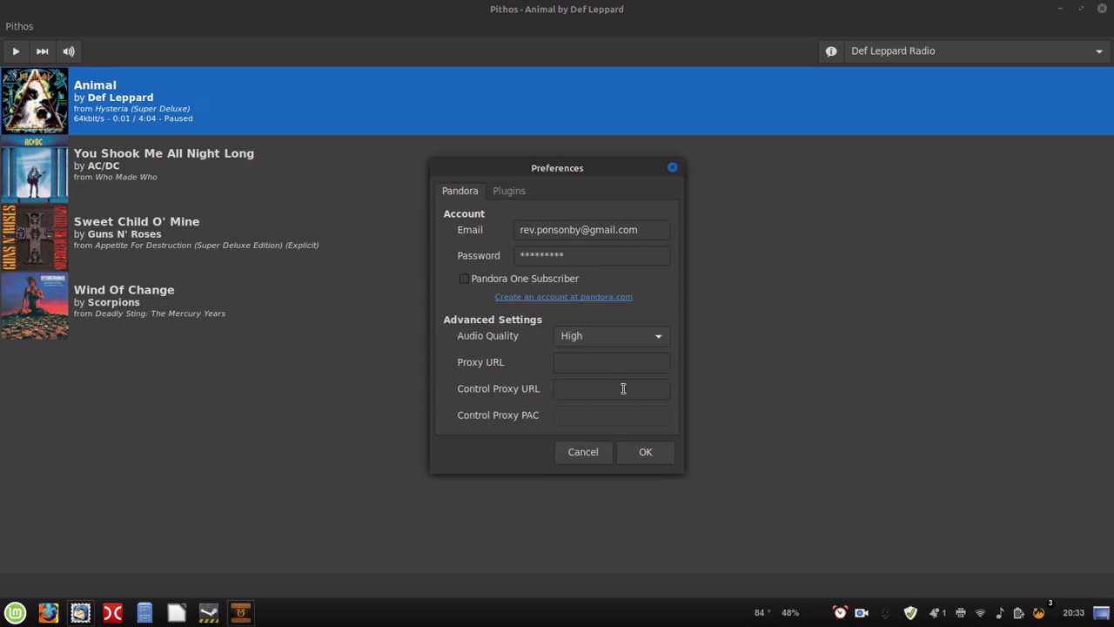
pyautogui.click(522, 198)
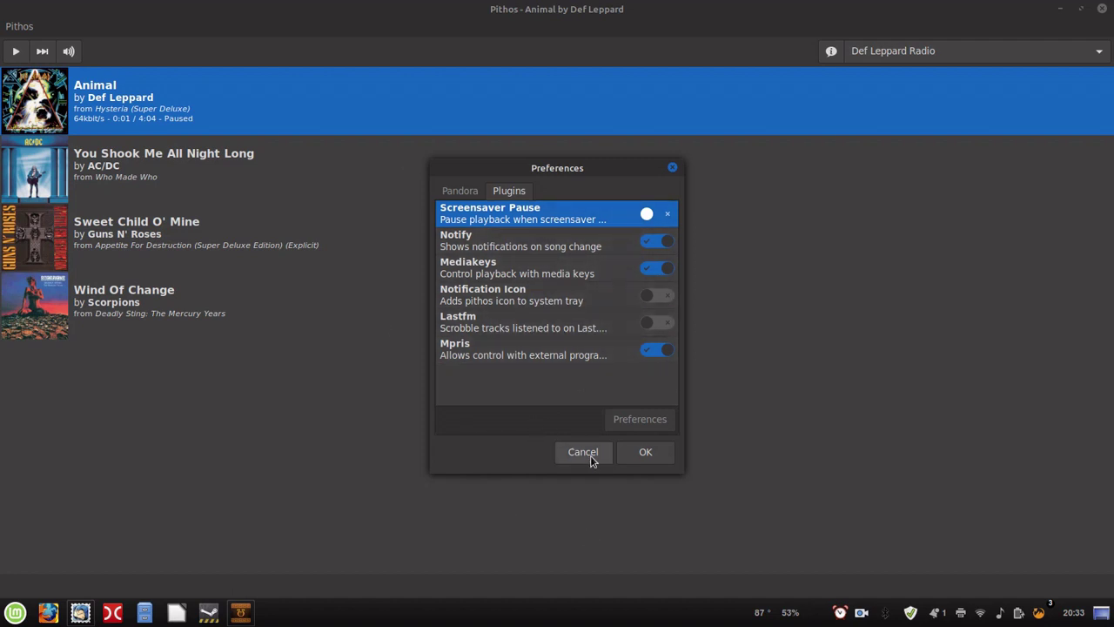
pyautogui.click(667, 453)
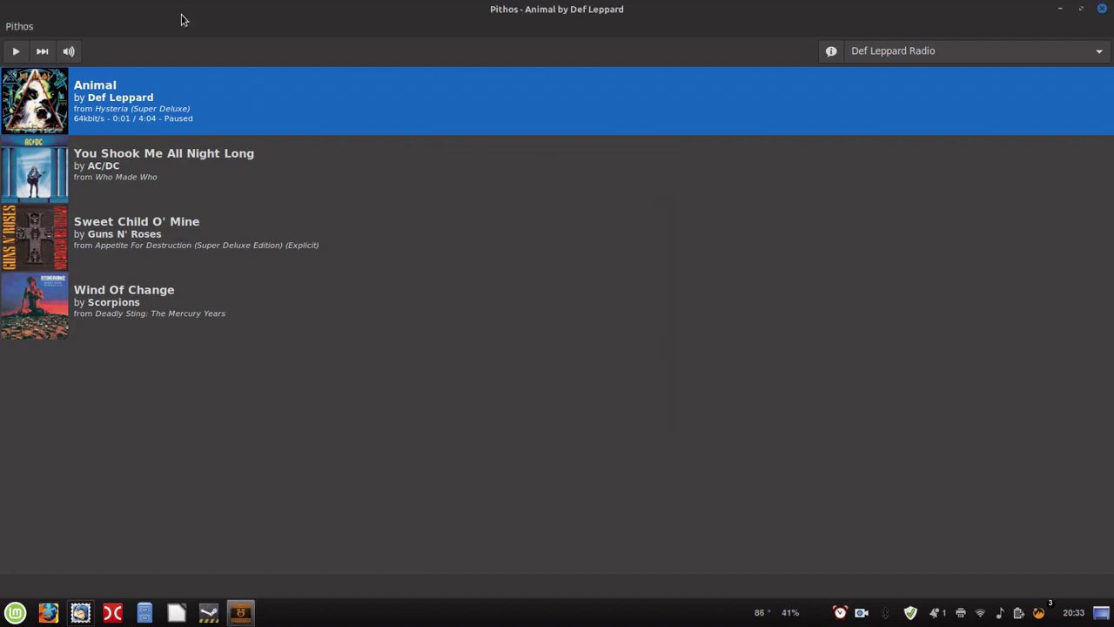
# Examine the list of stations with their QuickMix options and the add-station search, then close station management
pyautogui.click(10, 26)
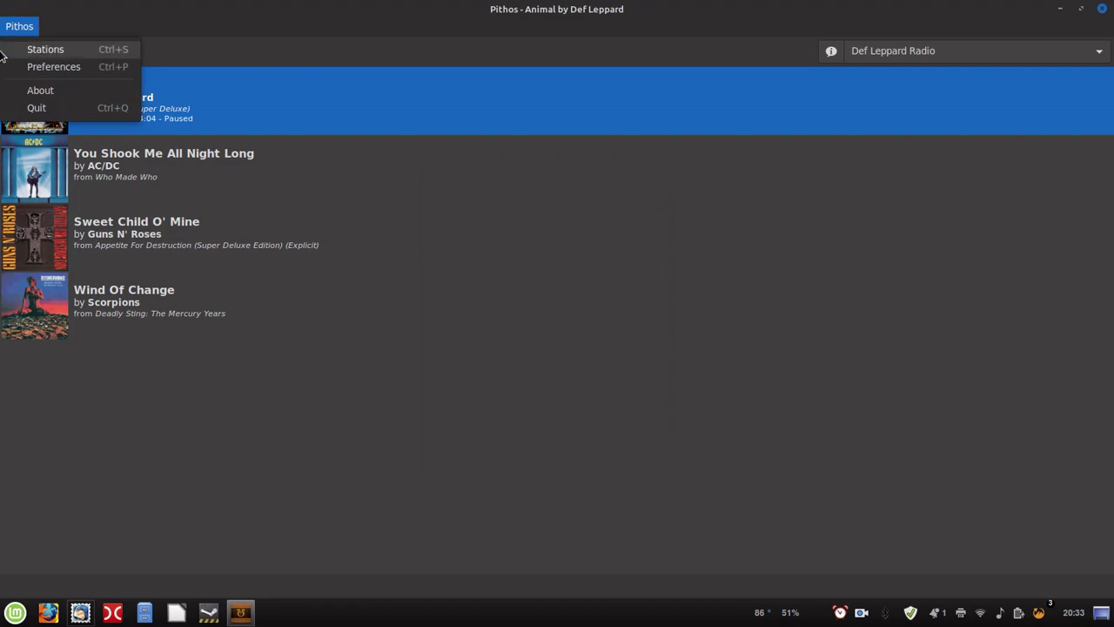
pyautogui.click(69, 50)
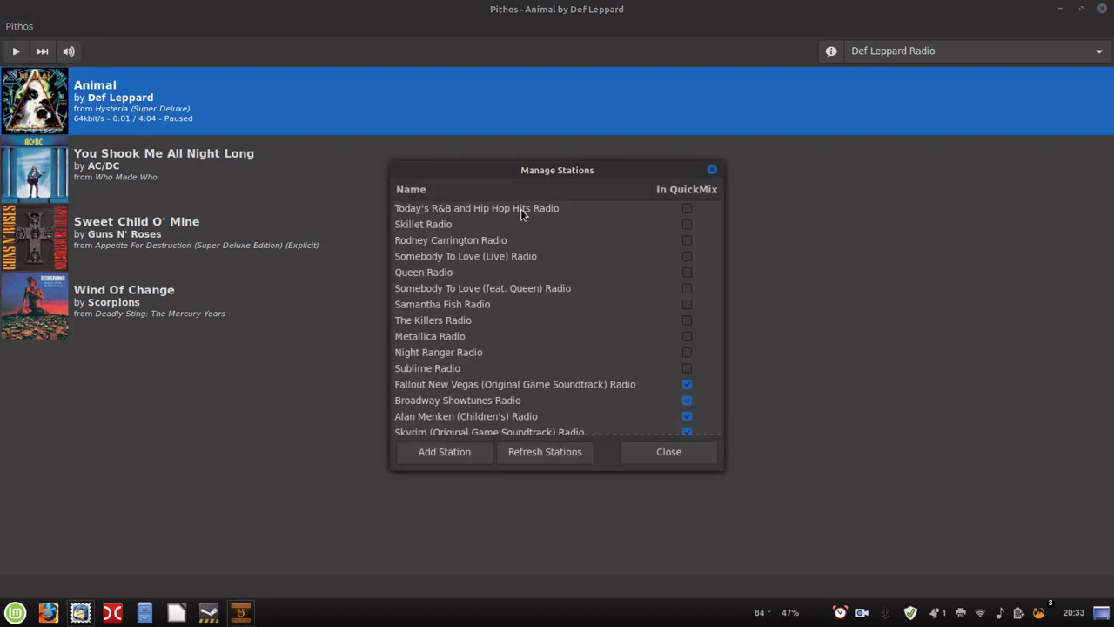
pyautogui.scroll(-3, 540, 279)
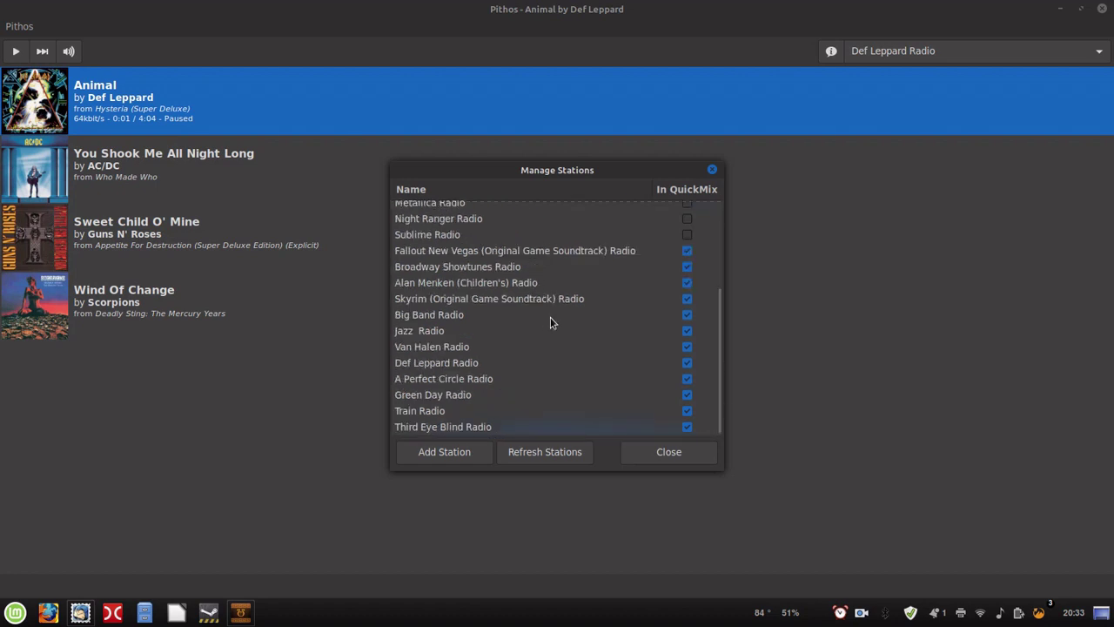
pyautogui.scroll(3, 566, 314)
pyautogui.click(686, 303)
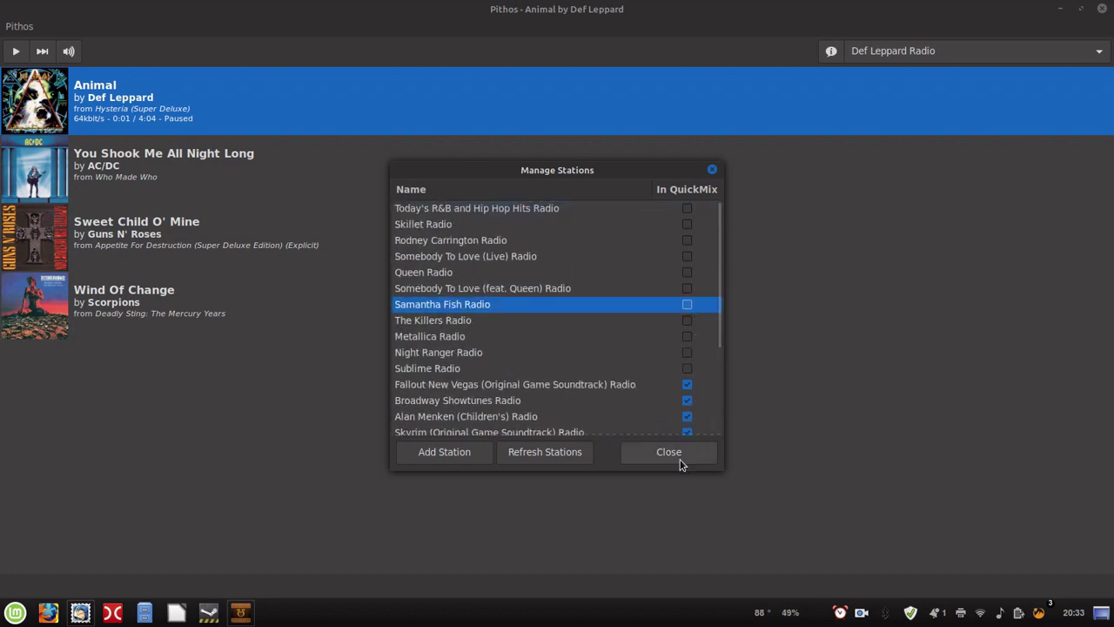
pyautogui.click(465, 455)
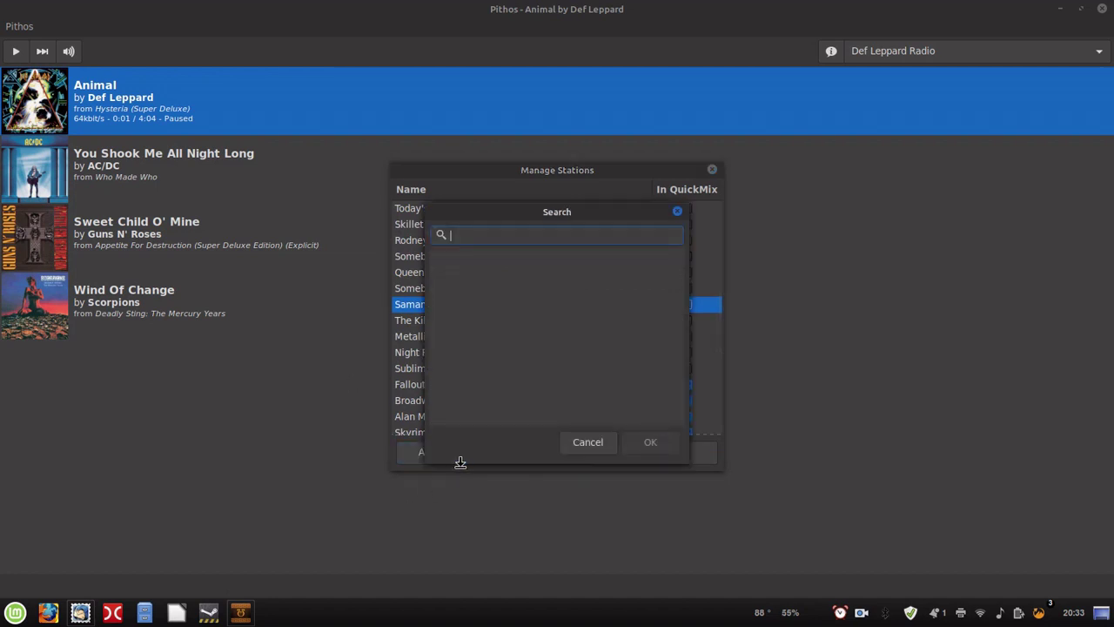
pyautogui.click(587, 442)
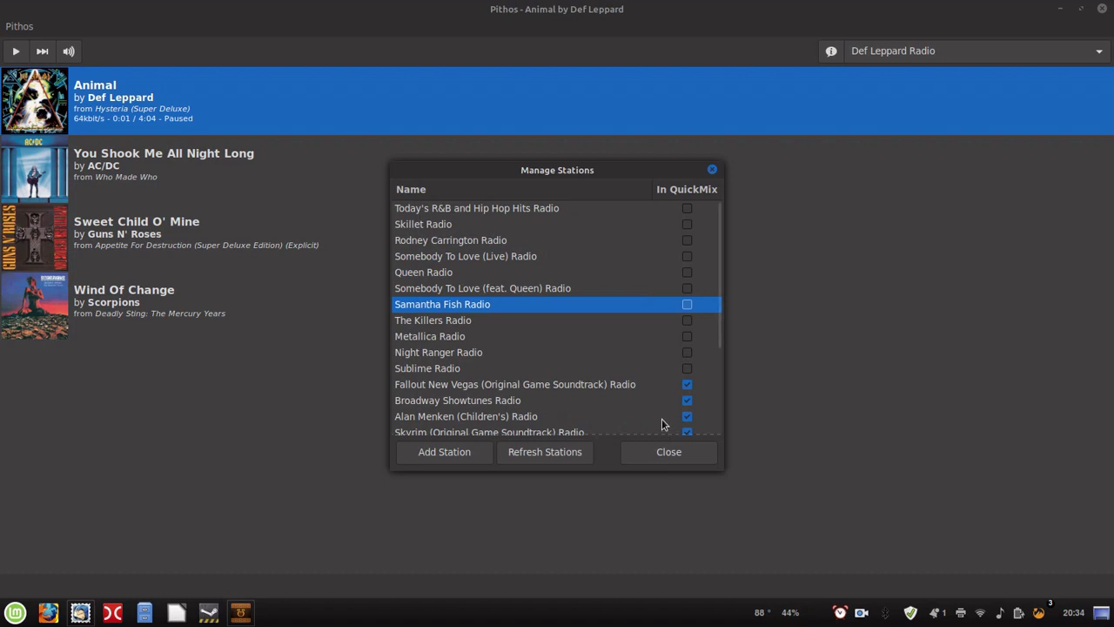
pyautogui.click(670, 453)
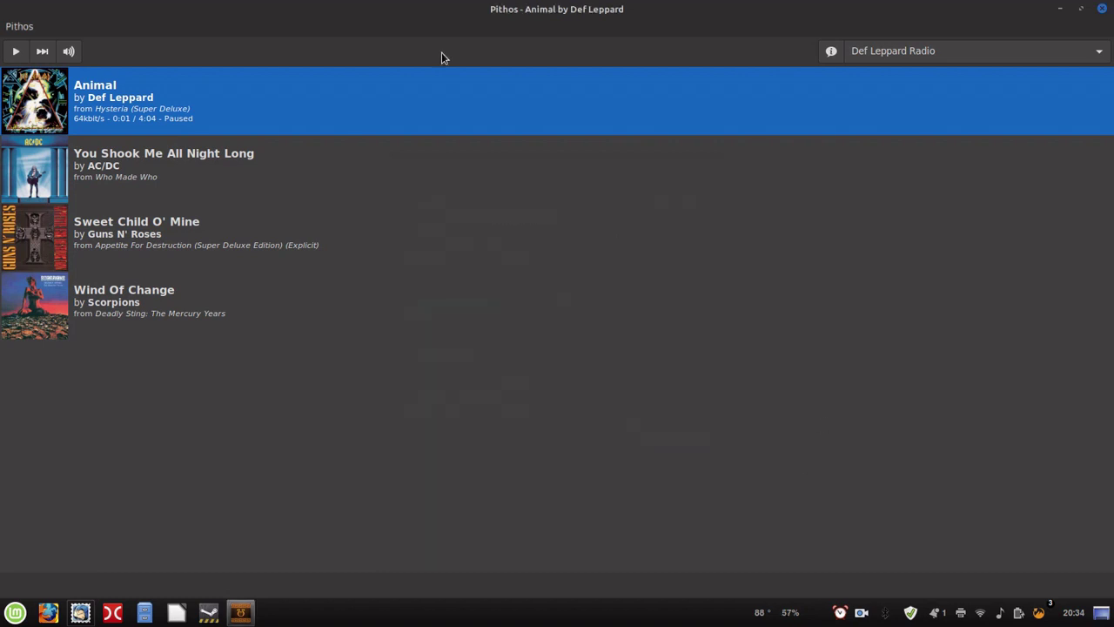